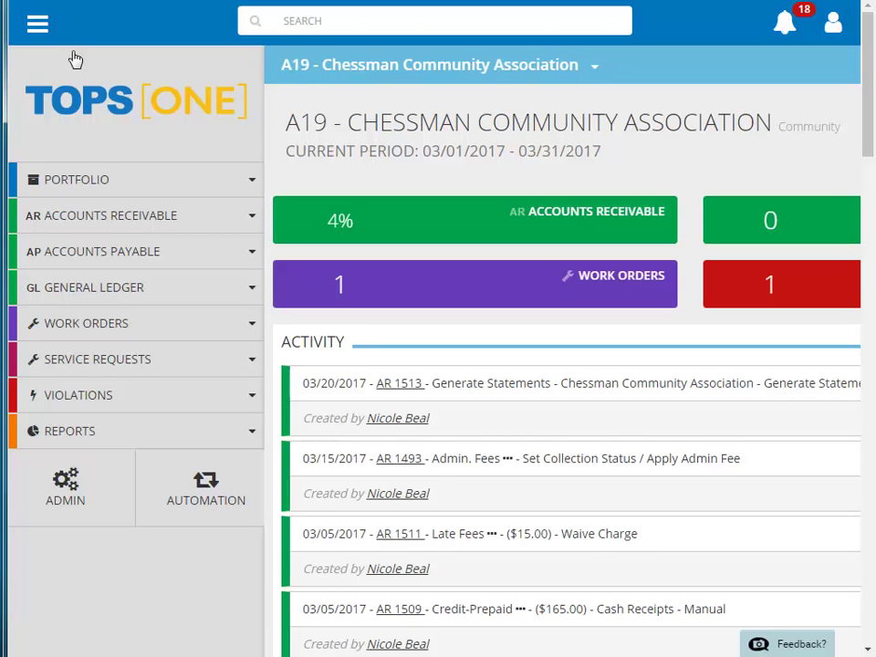
# Step: Go to Accounts Receivable > Cash Receipts for A19 - Chessman Community Association
pyautogui.click(101, 225)
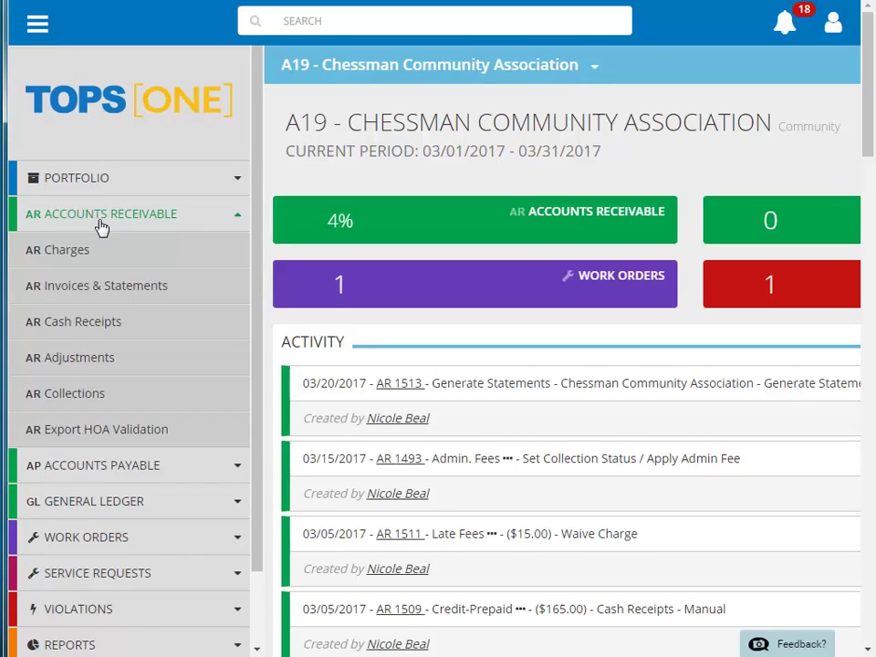
pyautogui.click(101, 337)
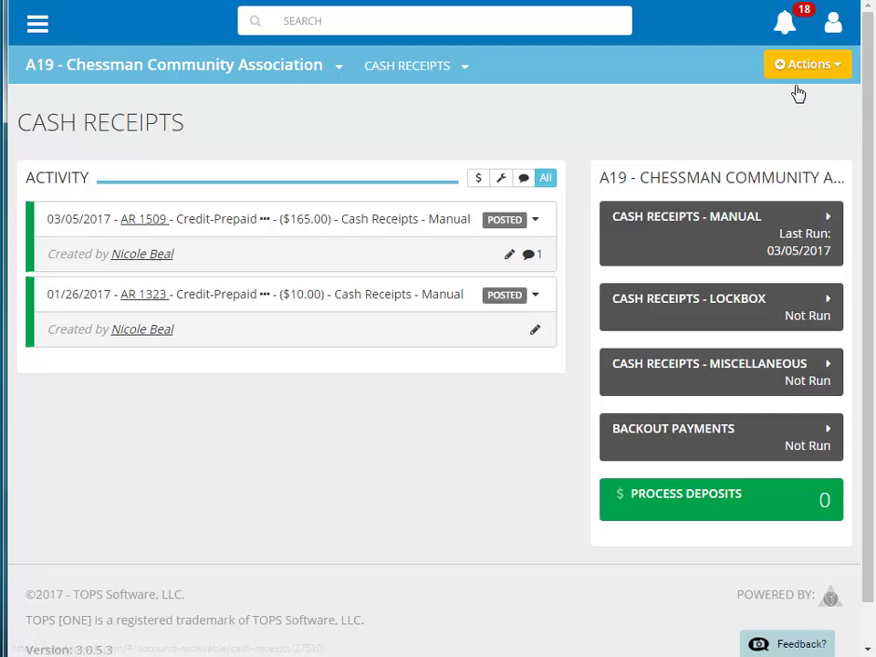
# Step: Add new cash receipts from the Actions menu with post date 03/16/2017
pyautogui.click(796, 71)
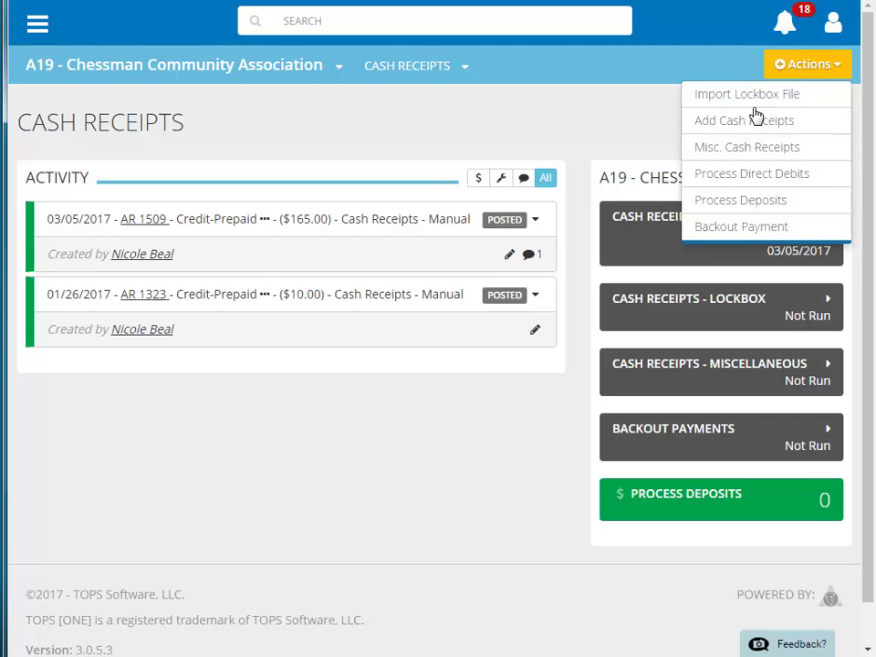
pyautogui.click(756, 127)
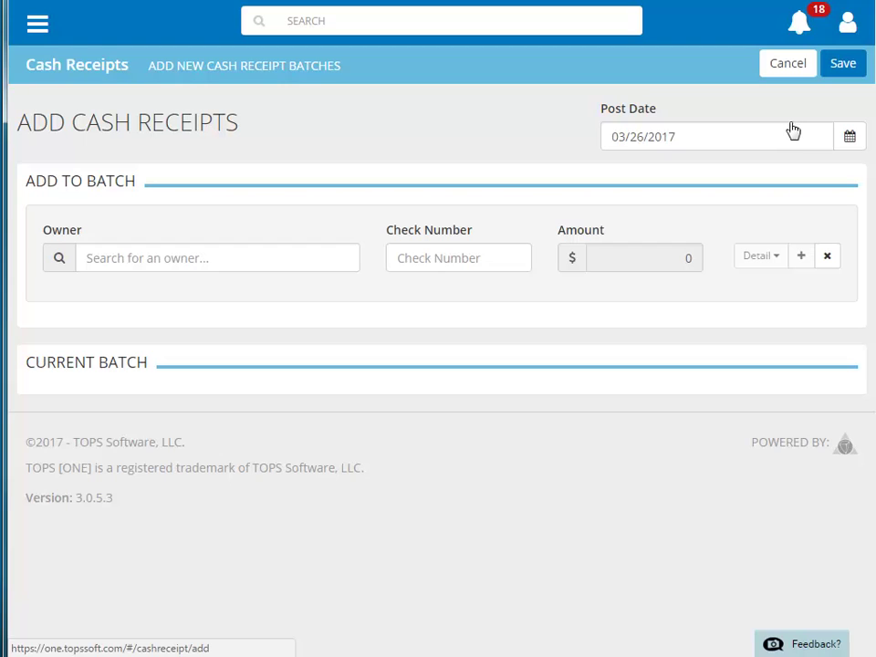
pyautogui.click(852, 144)
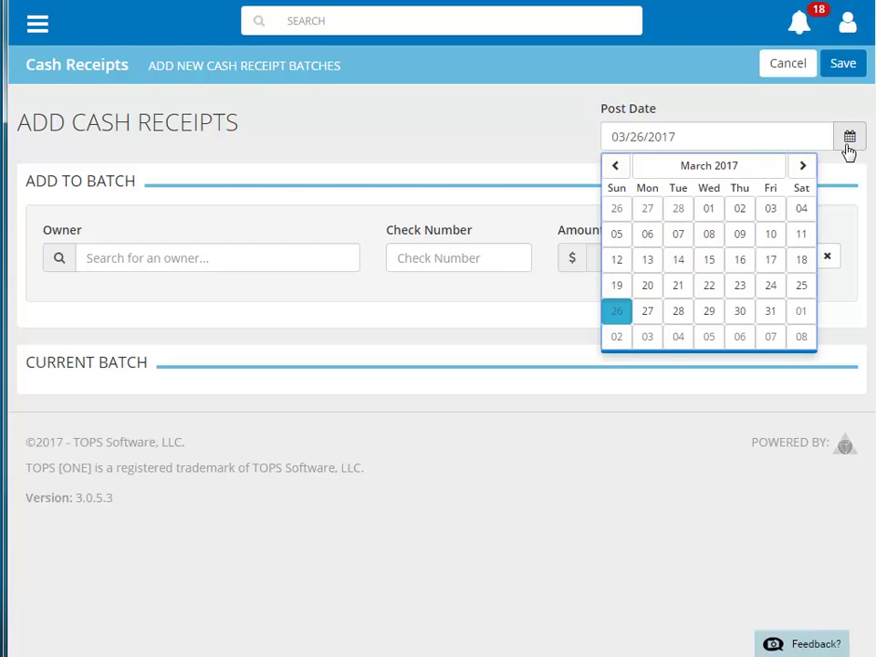
pyautogui.click(737, 266)
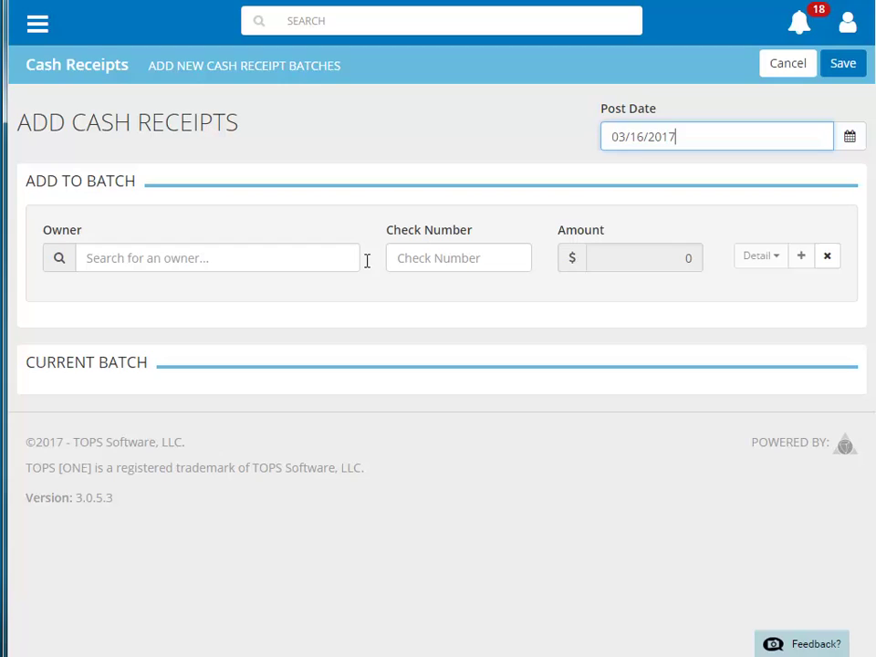
# Step: Enter a receipt for the Chessman owner found by 'Smith', check 5848, amount 165.00
pyautogui.click(279, 255)
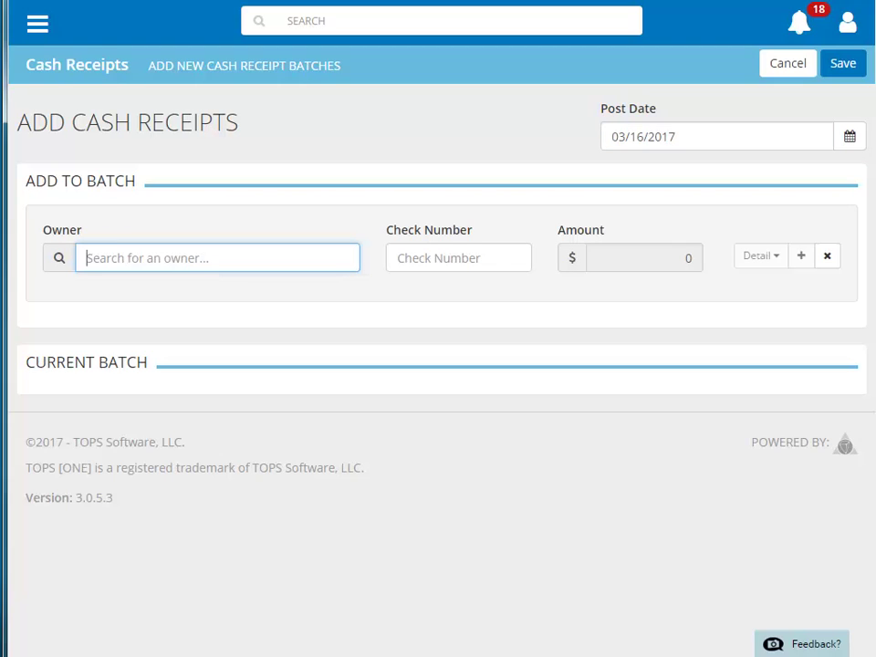
pyautogui.write('Smith')
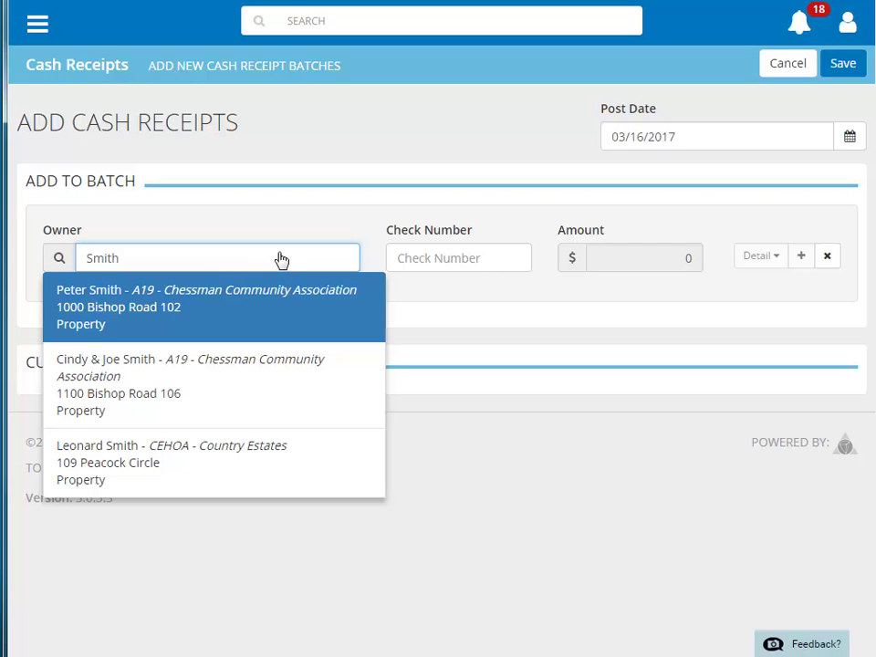
pyautogui.click(138, 369)
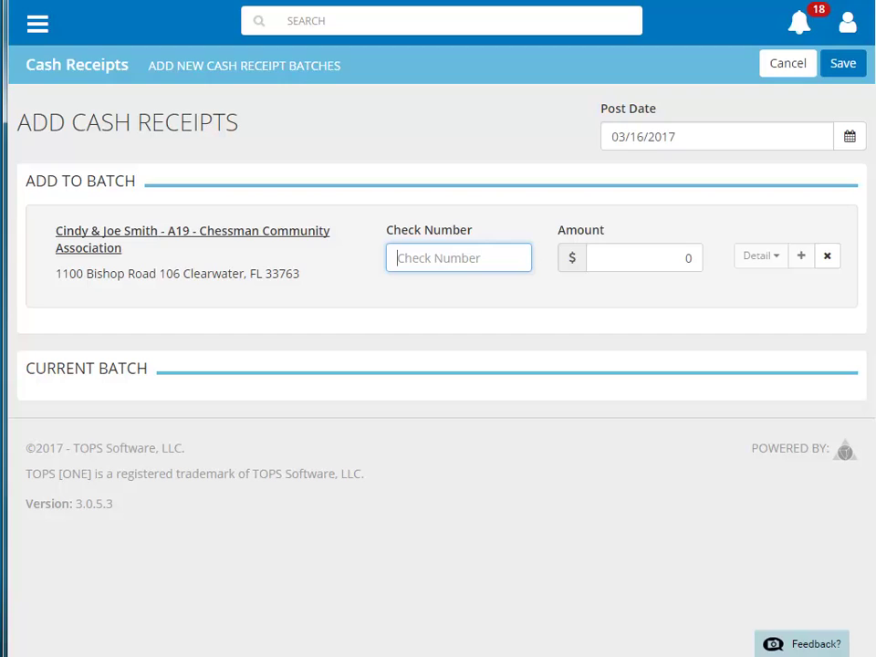
pyautogui.write('5848')
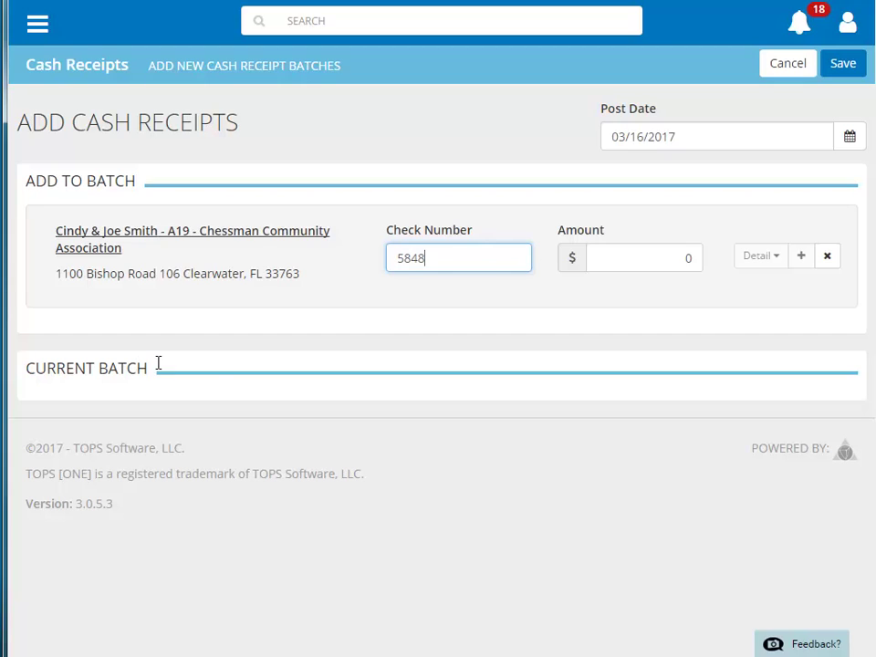
pyautogui.click(658, 256)
pyautogui.write('165.0')
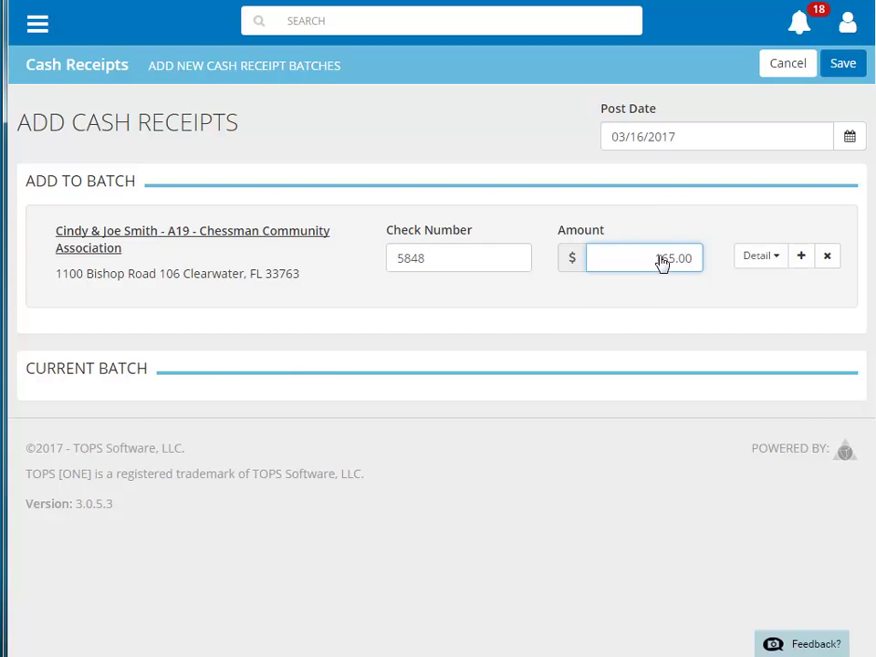
# Step: Expand the 165.00 receipt's details, keeping Default distribution and Bank of America Operating
pyautogui.click(775, 258)
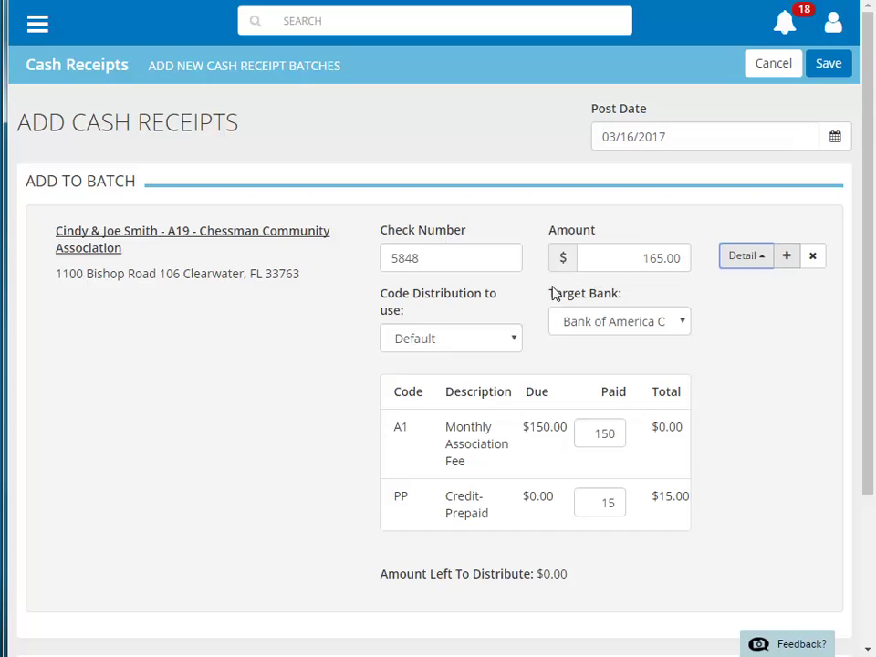
pyautogui.click(505, 342)
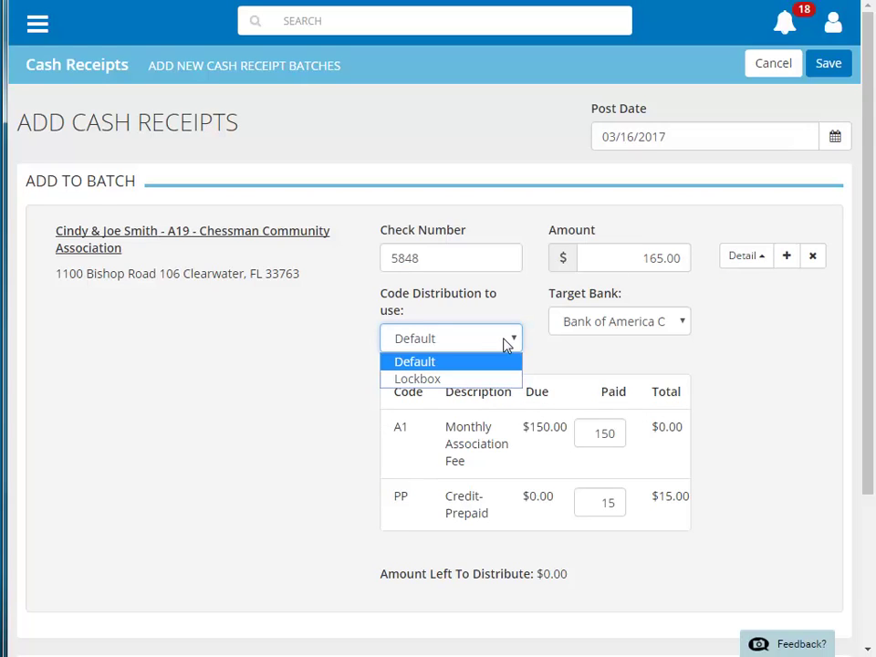
pyautogui.click(505, 342)
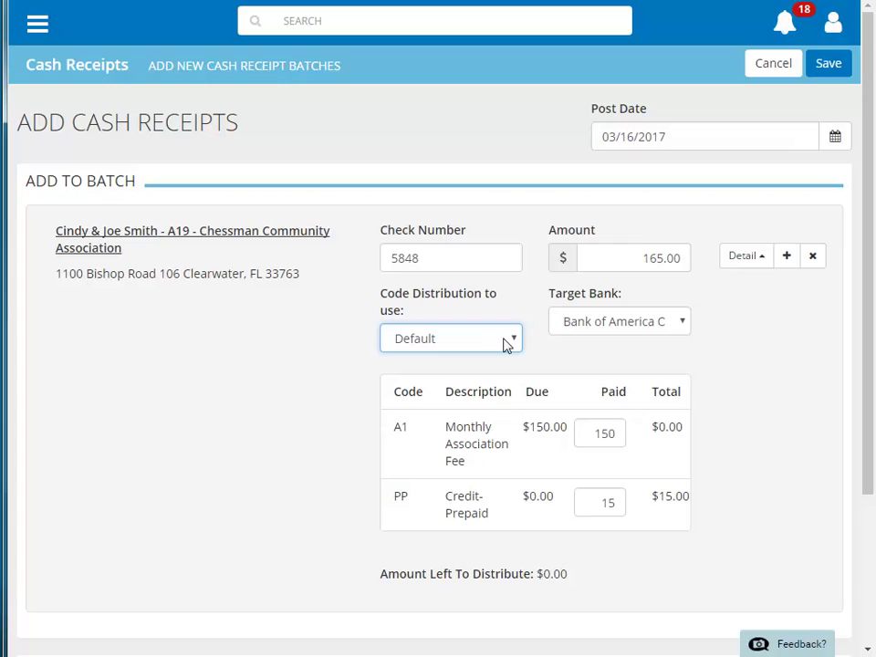
pyautogui.click(687, 325)
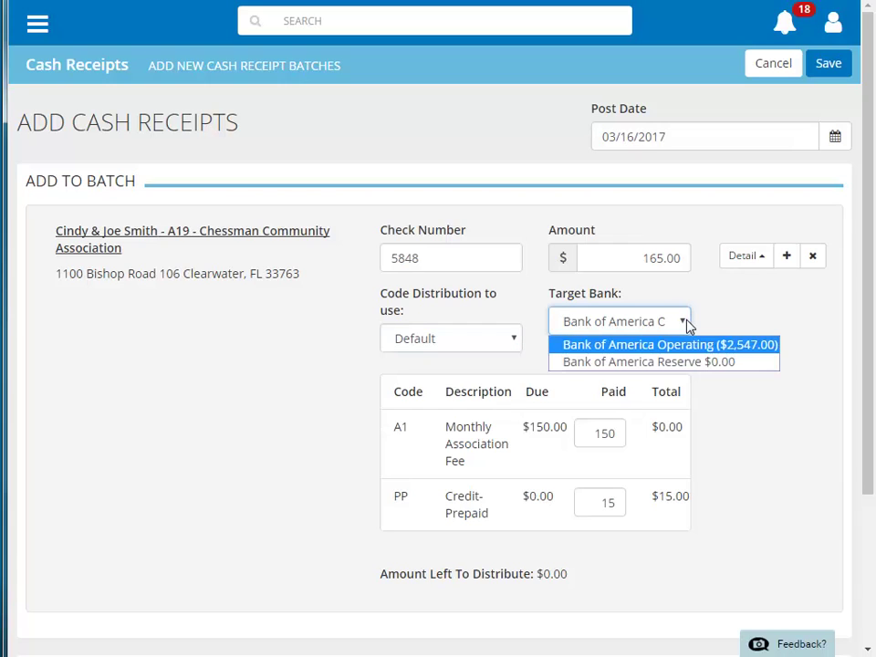
pyautogui.click(687, 325)
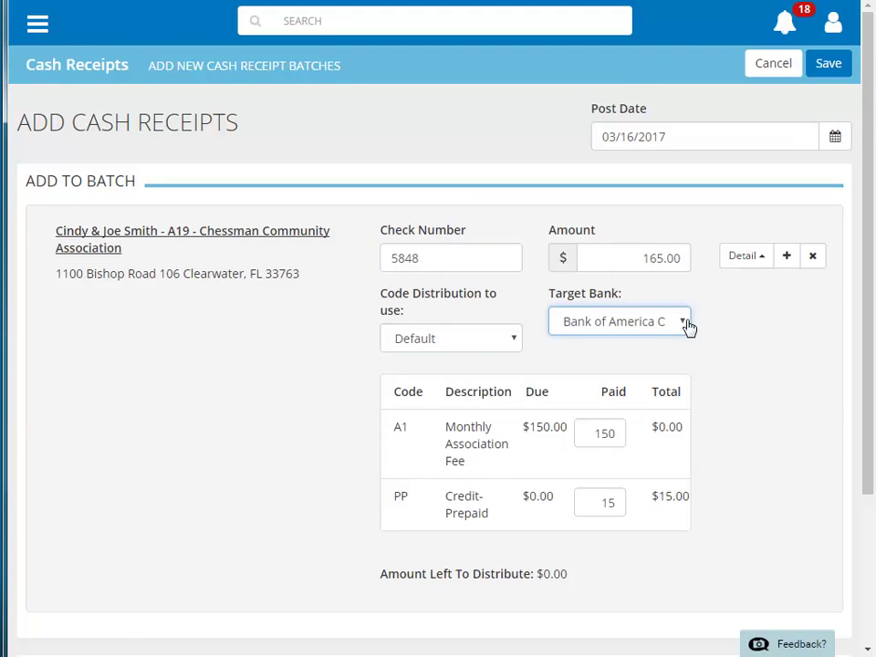
pyautogui.click(787, 256)
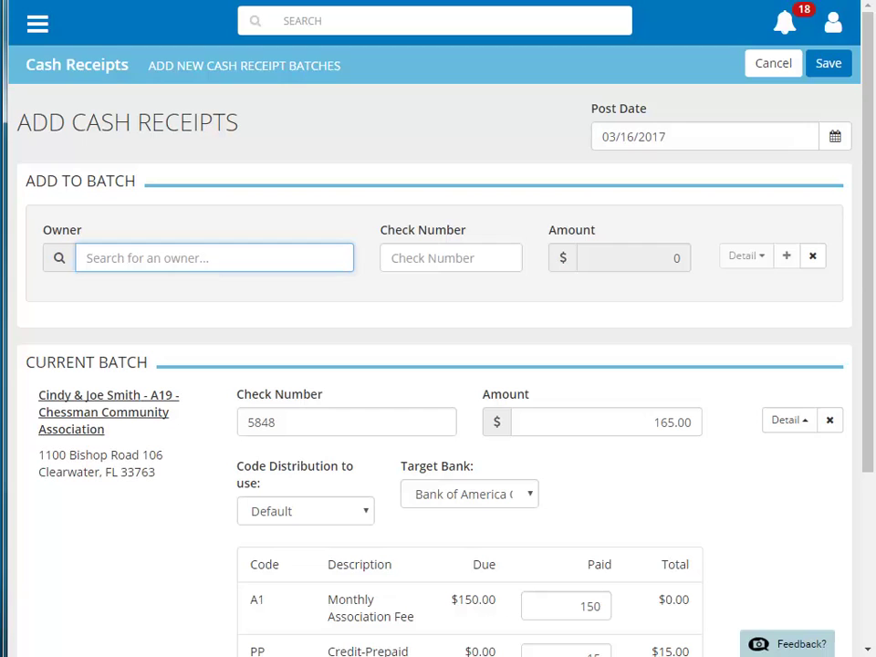
pyautogui.write('105')
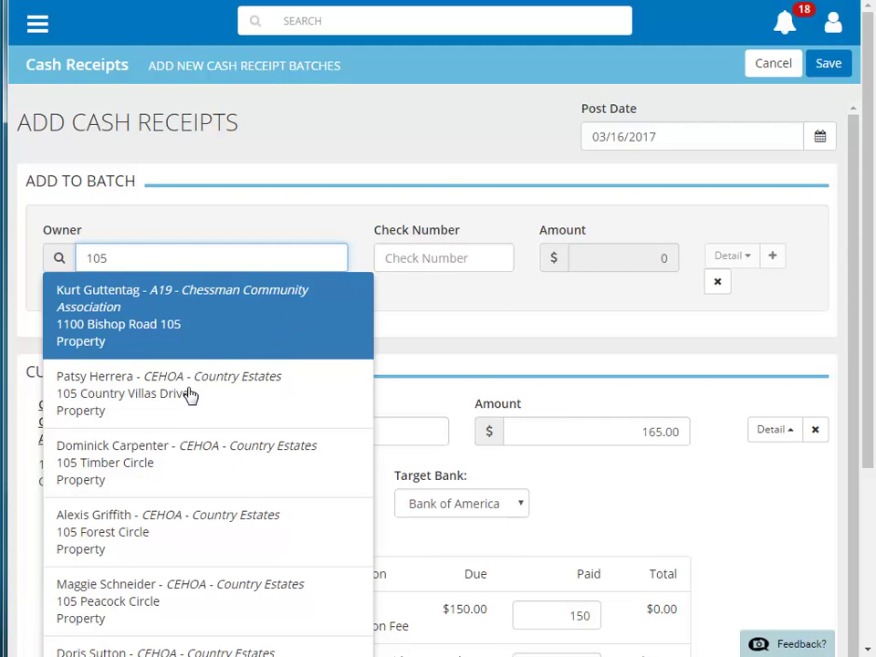
pyautogui.click(168, 461)
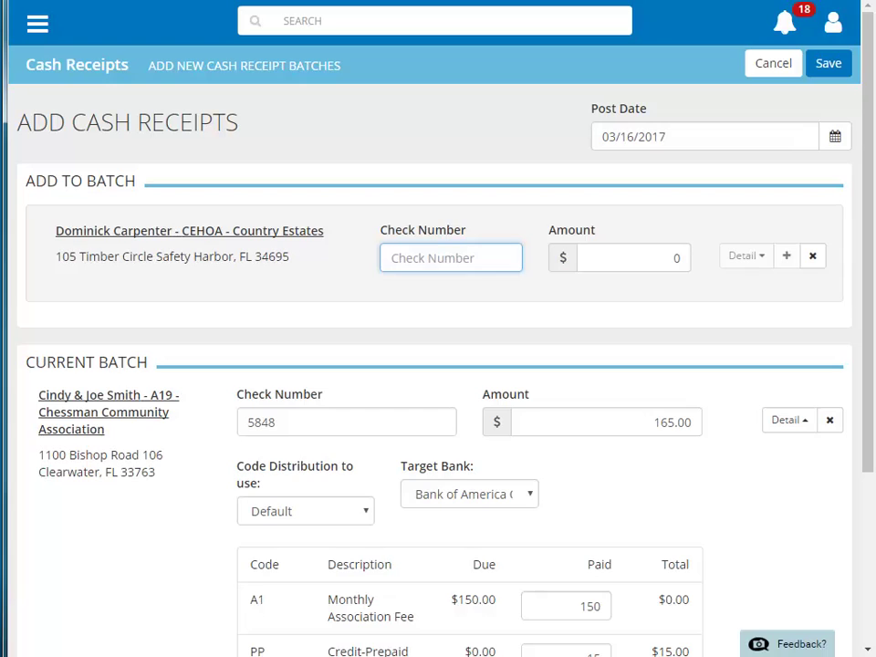
pyautogui.write('96542')
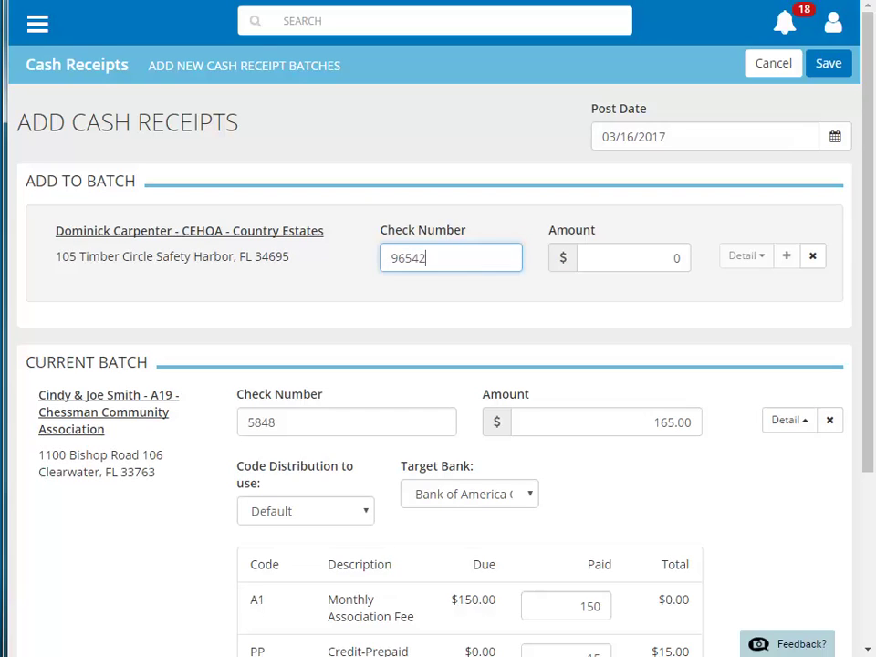
pyautogui.press('Tab')
pyautogui.write('200')
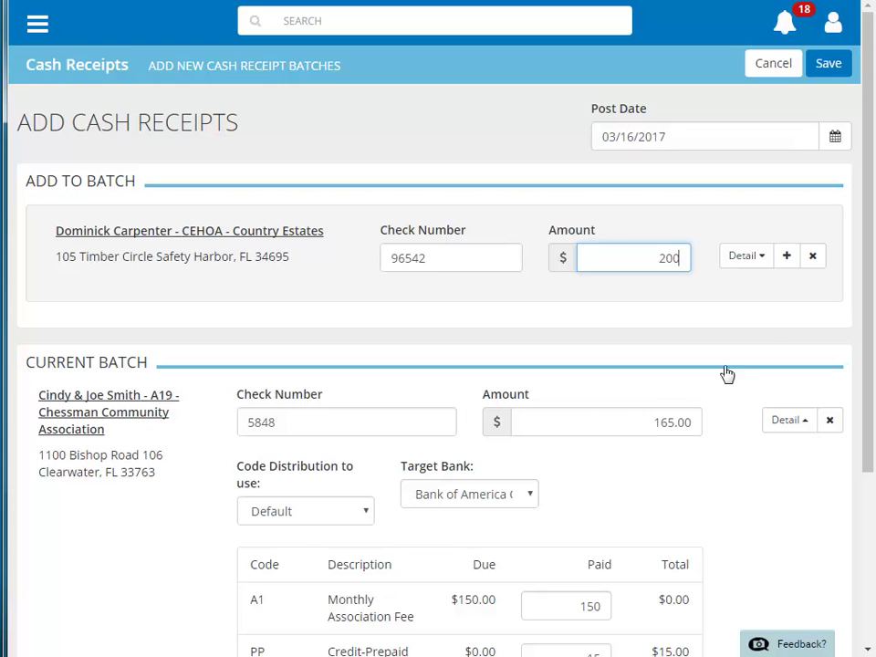
pyautogui.click(794, 263)
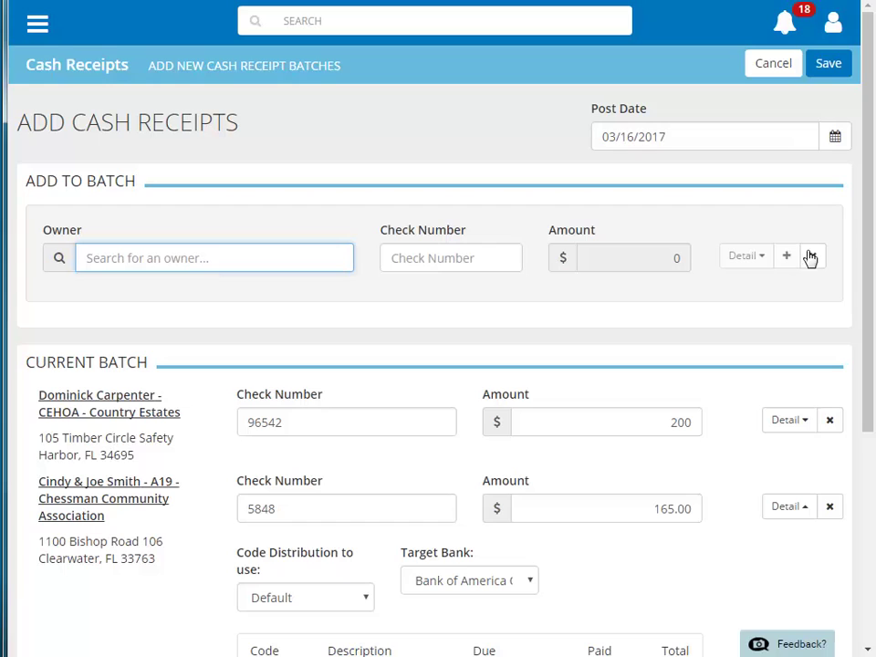
# Step: Save the receipts and select open batches A19 1542 and CEHOA 1541
pyautogui.click(829, 68)
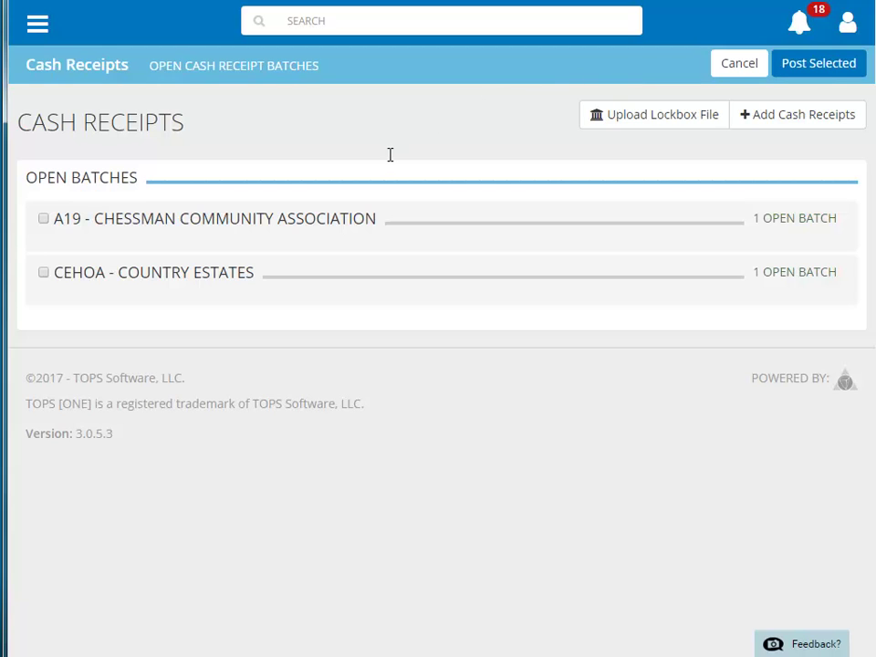
pyautogui.click(364, 217)
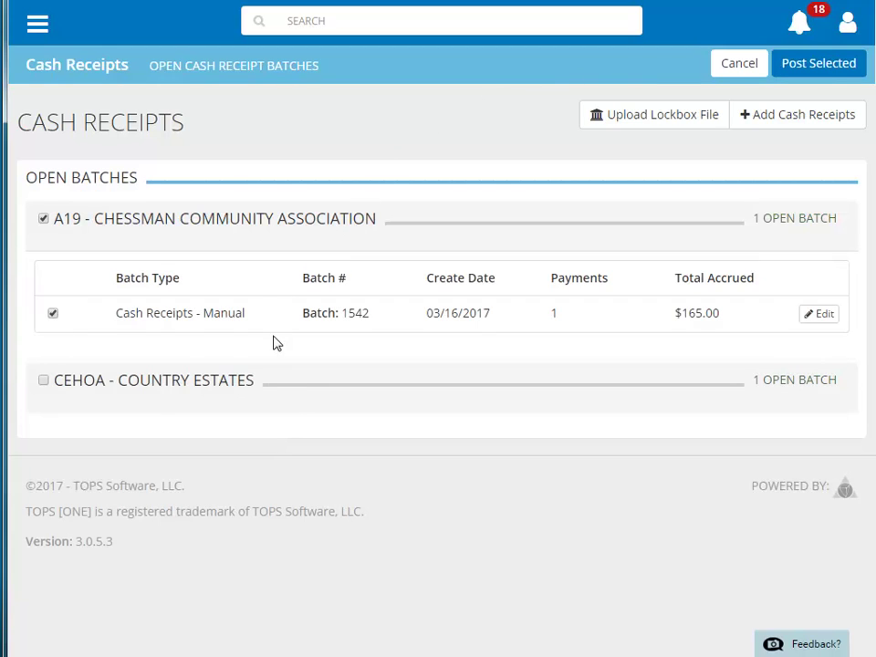
pyautogui.click(274, 390)
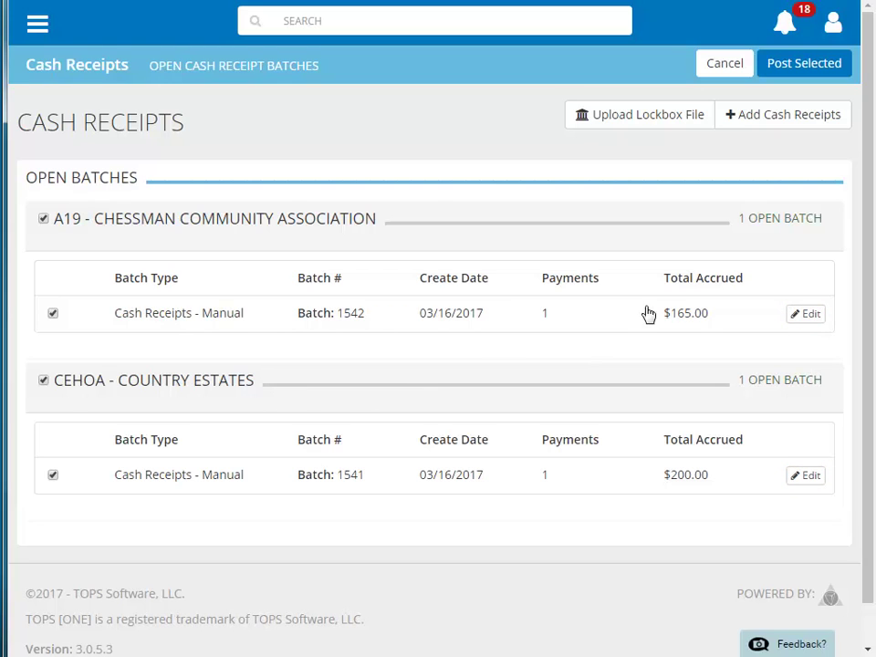
# Step: Post both batches, print the review, and scroll through the $365.00 posted receipts
pyautogui.click(778, 73)
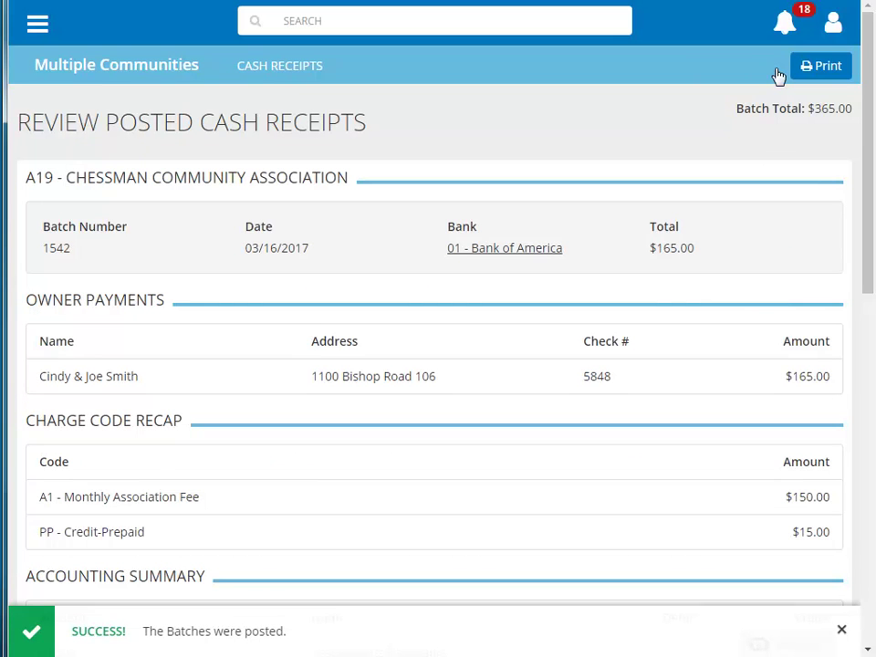
pyautogui.click(824, 80)
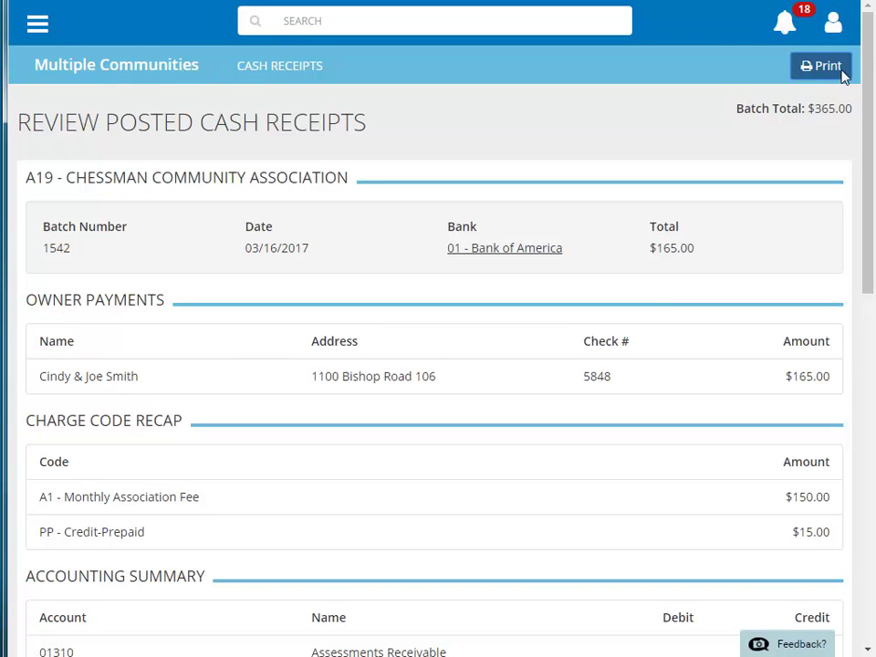
pyautogui.moveTo(870, 84); pyautogui.dragTo(850, 441)
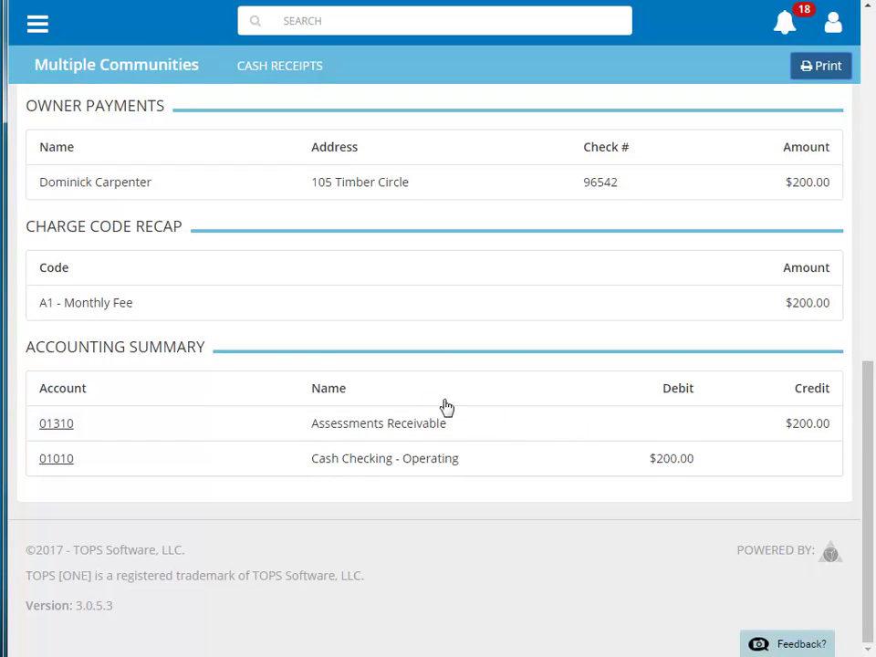
# Step: Open Cash Receipts for CEHOA - Country Estates and expand posted batch AR 1541
pyautogui.click(37, 27)
pyautogui.click(66, 223)
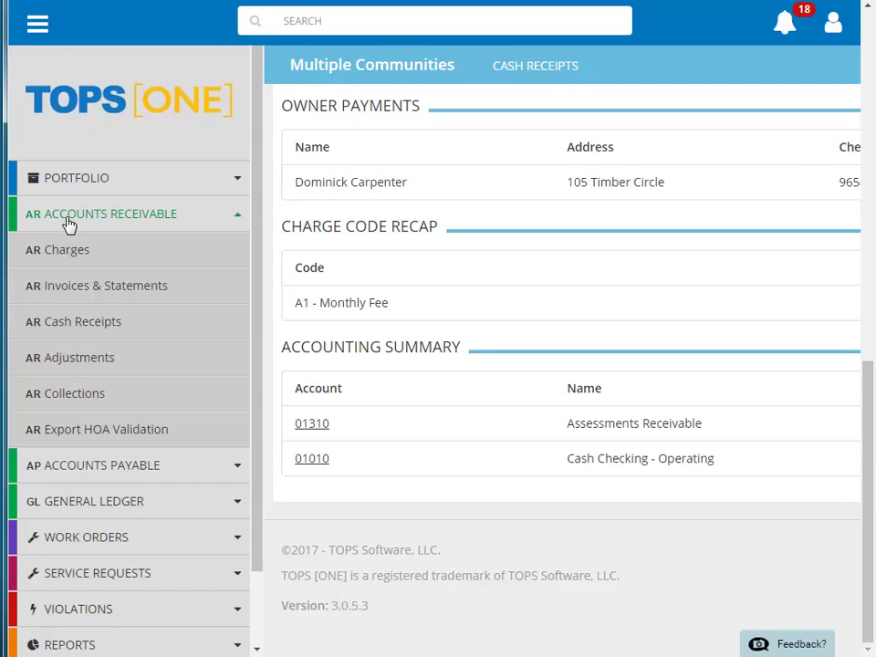
pyautogui.click(82, 322)
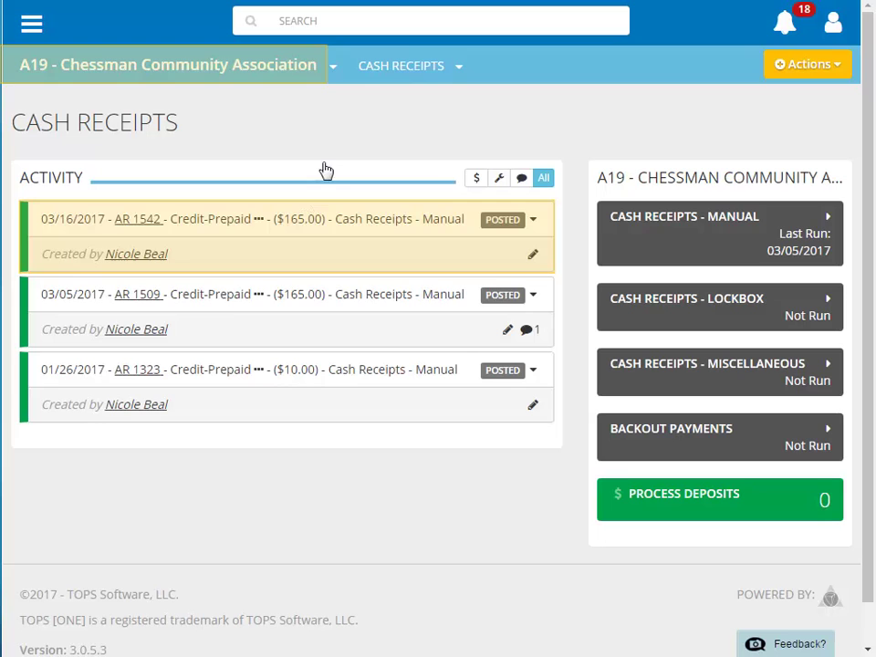
pyautogui.click(334, 70)
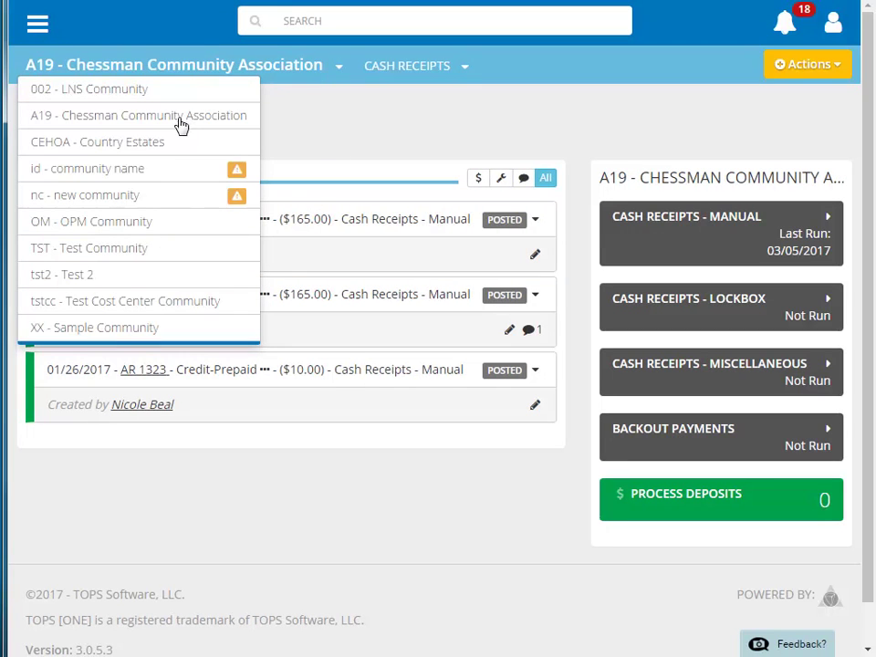
pyautogui.click(177, 143)
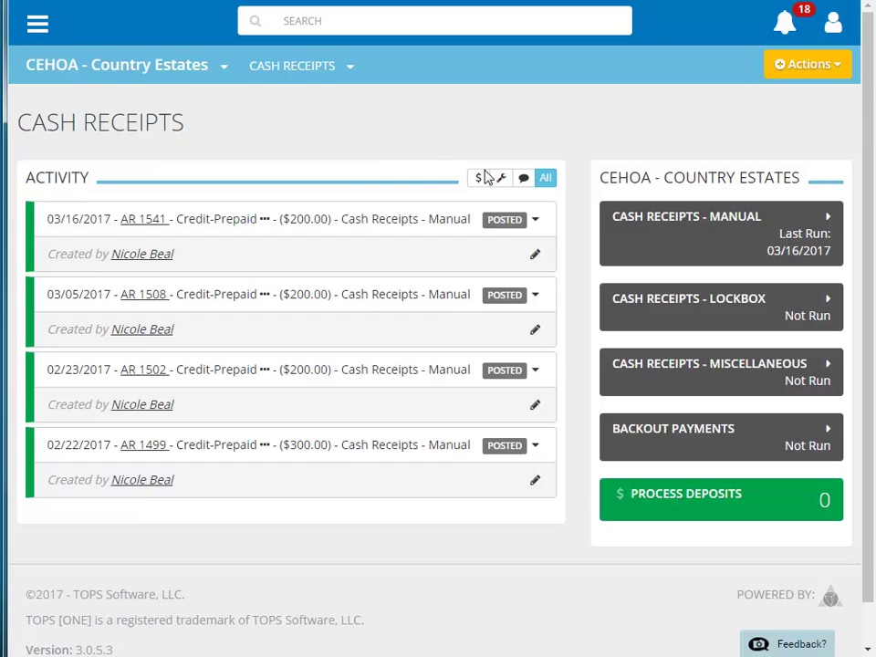
pyautogui.click(538, 225)
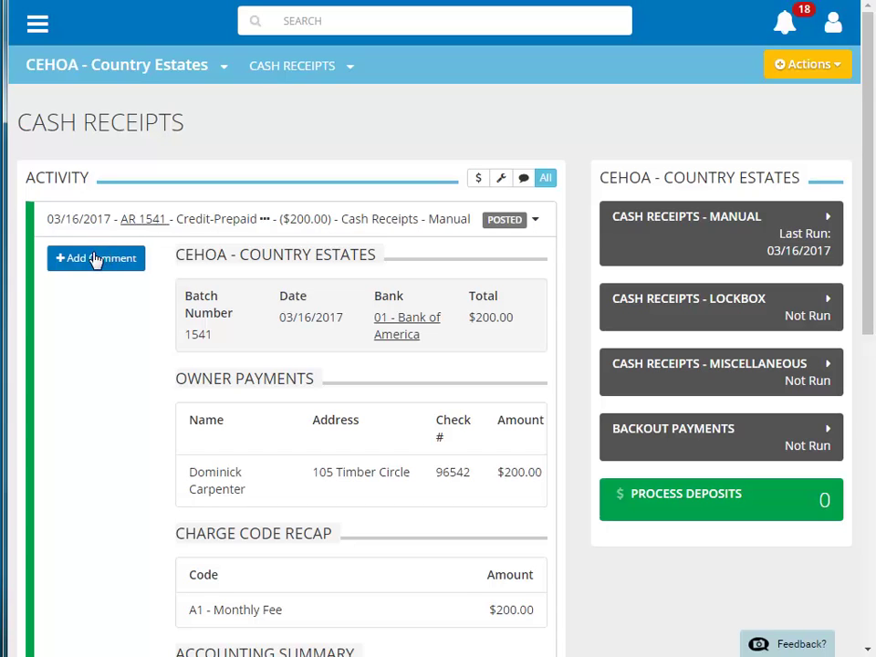
# Step: Add comment 'Payment Posted' with message 'Check received 3/15, posted 3/16' to AR 1541
pyautogui.click(89, 264)
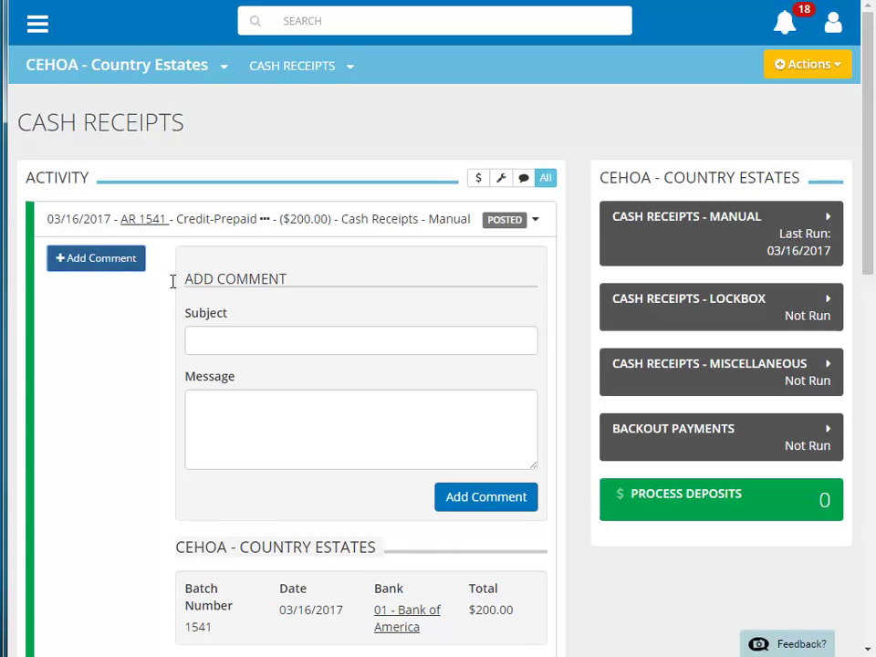
pyautogui.click(204, 341)
pyautogui.write('Payment')
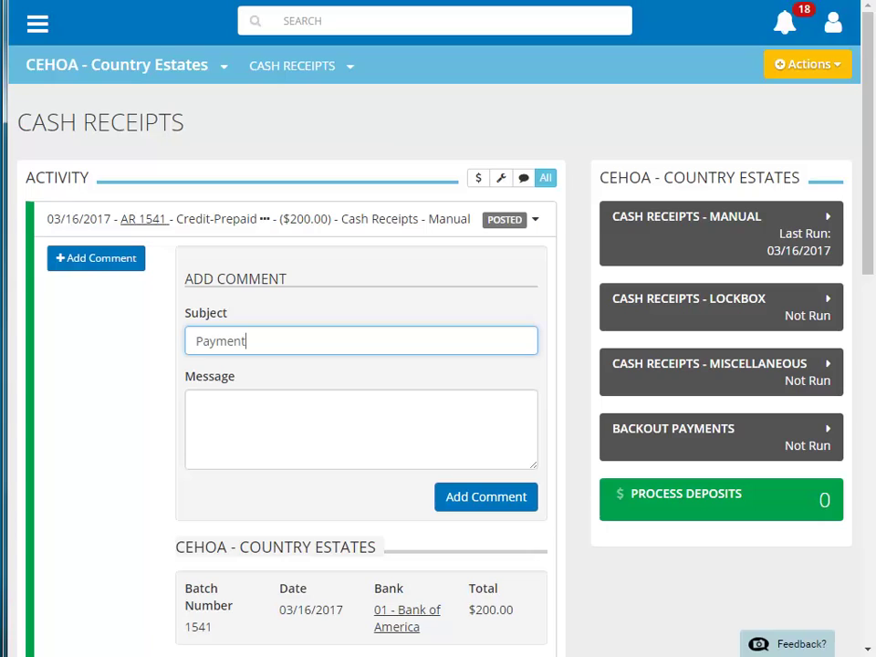
pyautogui.write(' Posted')
pyautogui.click(200, 405)
pyautogui.write('Check r')
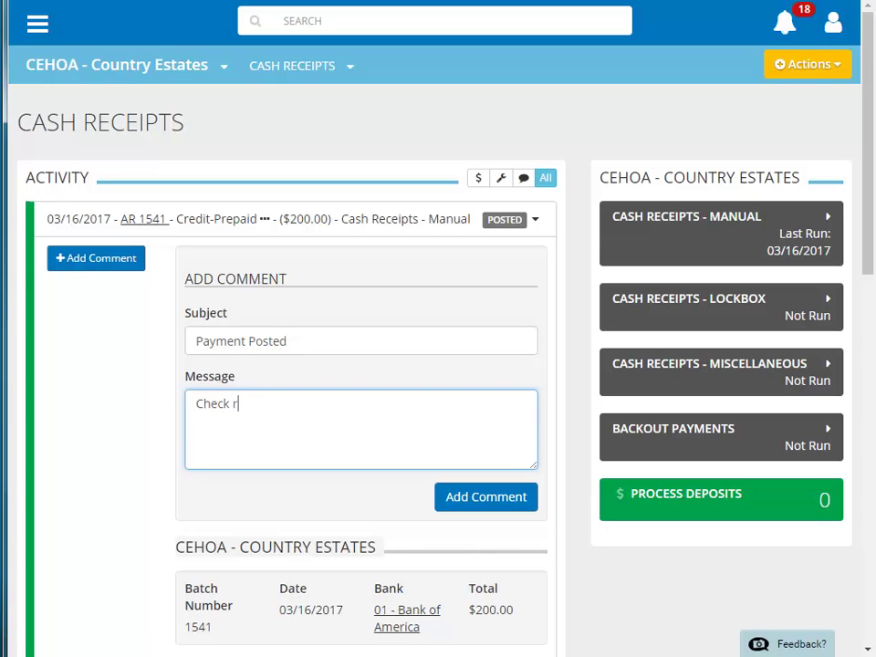
pyautogui.write('eceived 3/15, posted 3/16')
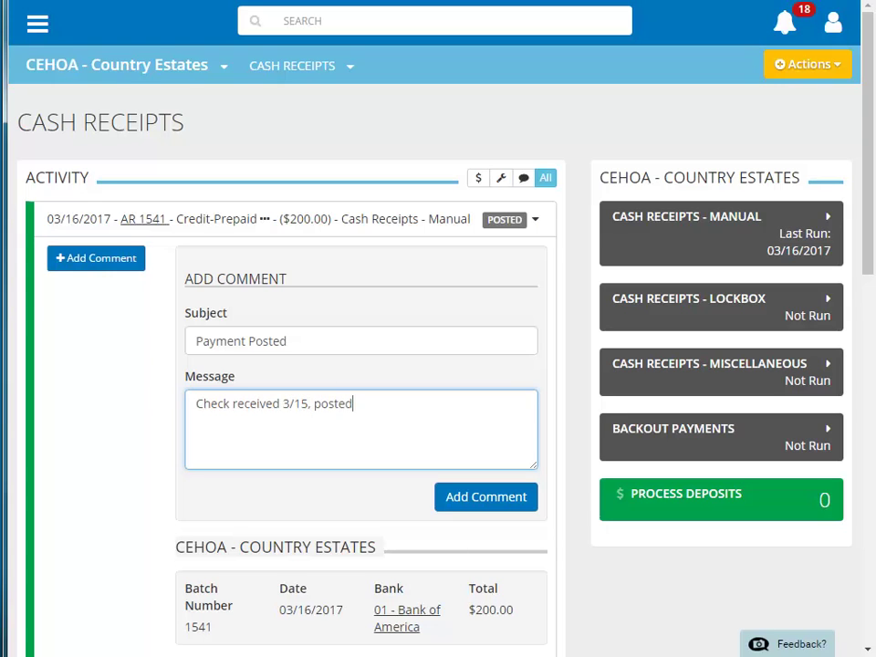
pyautogui.click(459, 502)
# Step: Expand the Payment Posted comment to read it, then collapse batch AR 1541
pyautogui.scroll(-4, 141, 372)
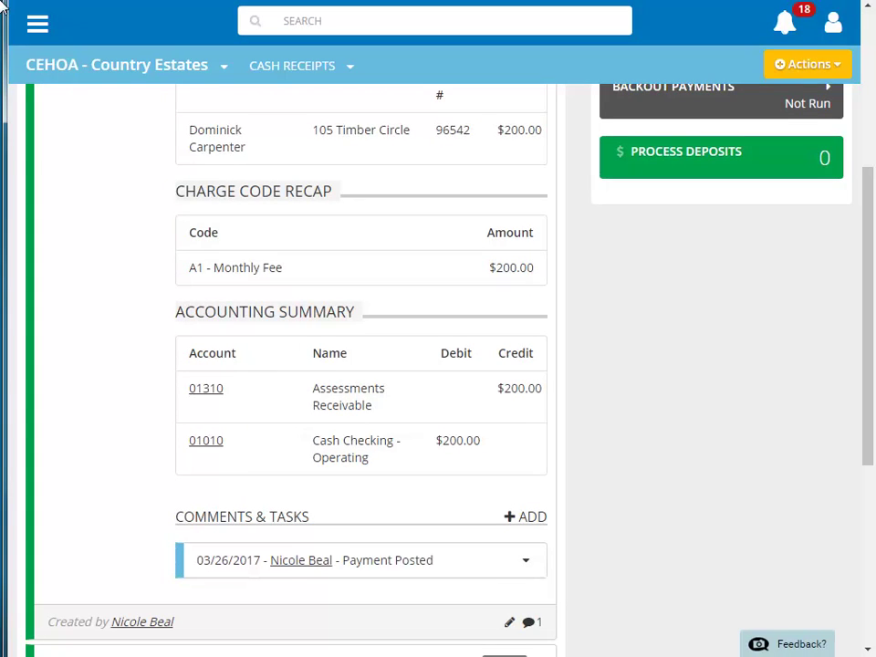
pyautogui.click(524, 566)
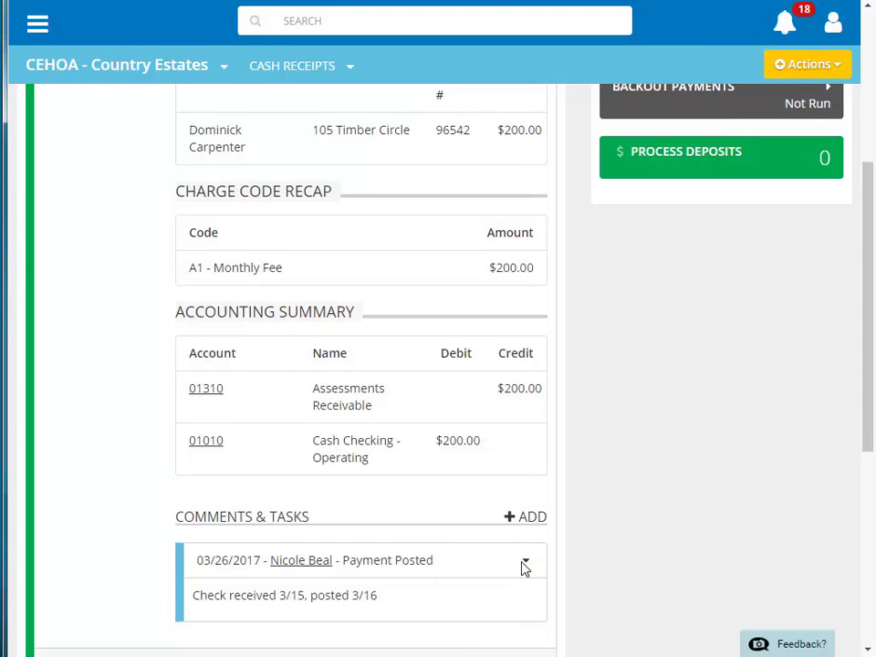
pyautogui.scroll(4, 522, 566)
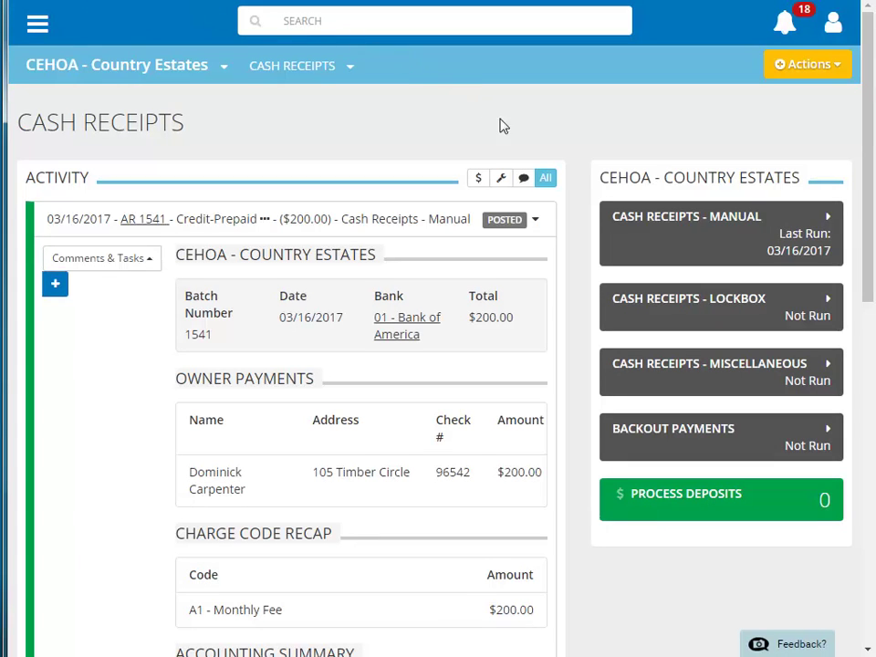
pyautogui.click(537, 221)
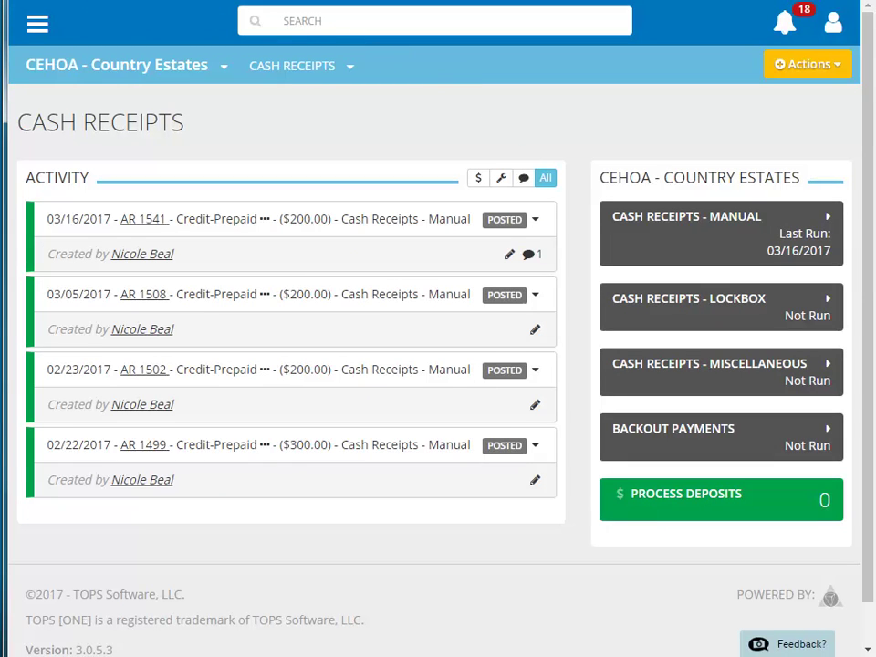